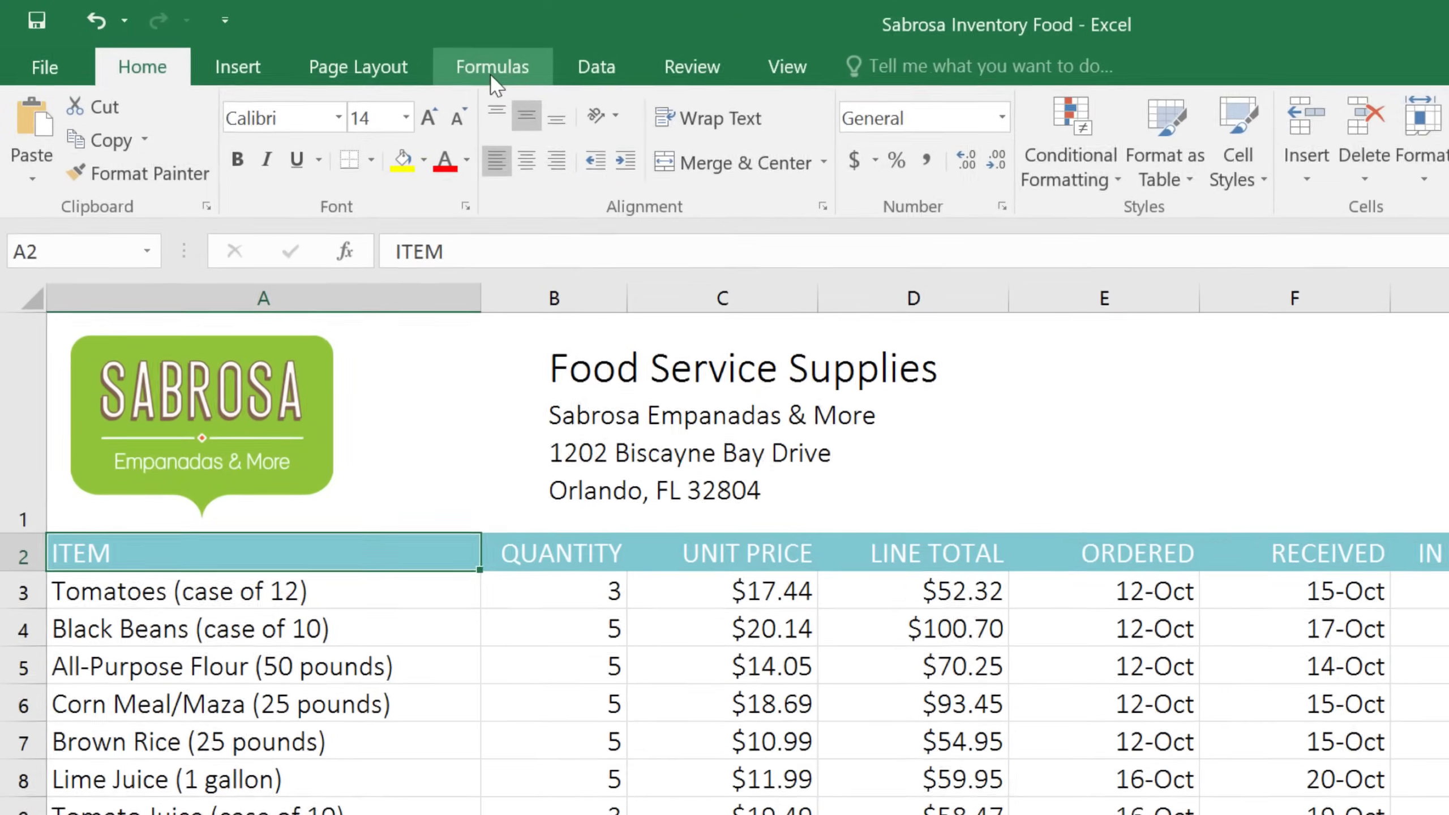
Step: On the Formulas ribbon, browse the Financial, Text, Date & Time and AutoSum function lists
{"action": "left_click", "coordinate": [468, 69]}
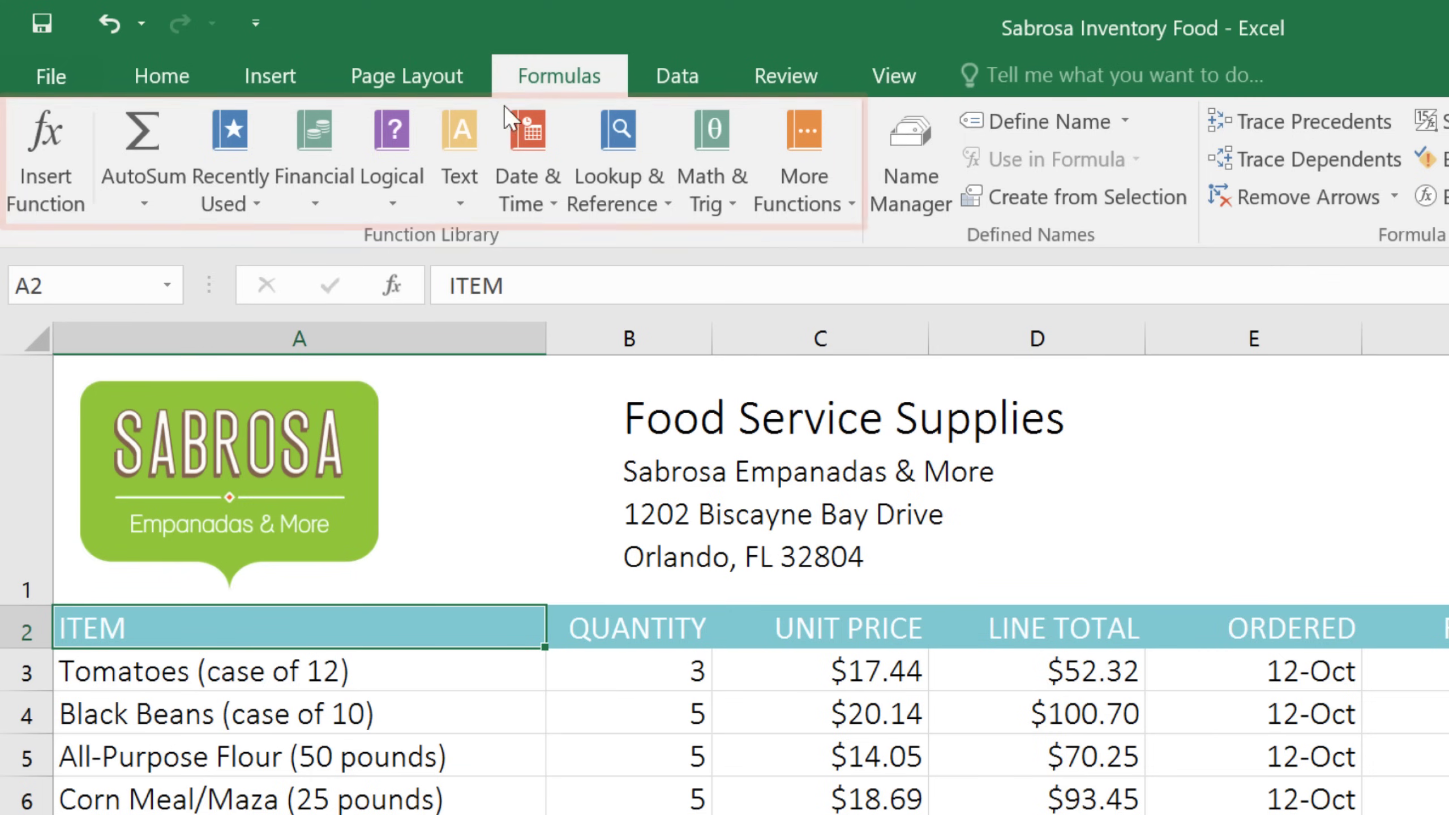
{"action": "left_click", "coordinate": [324, 140]}
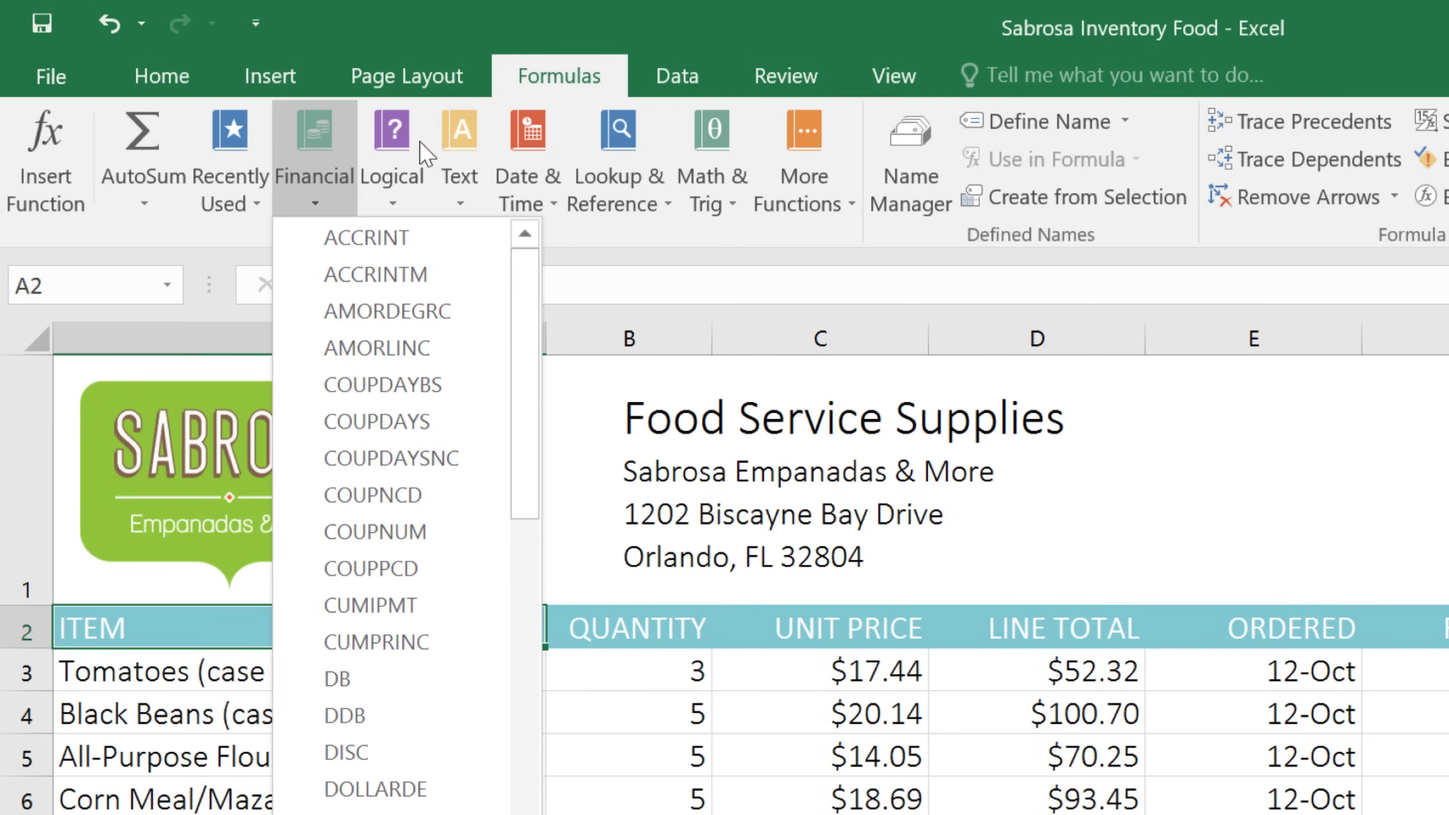
{"action": "left_click", "coordinate": [465, 140]}
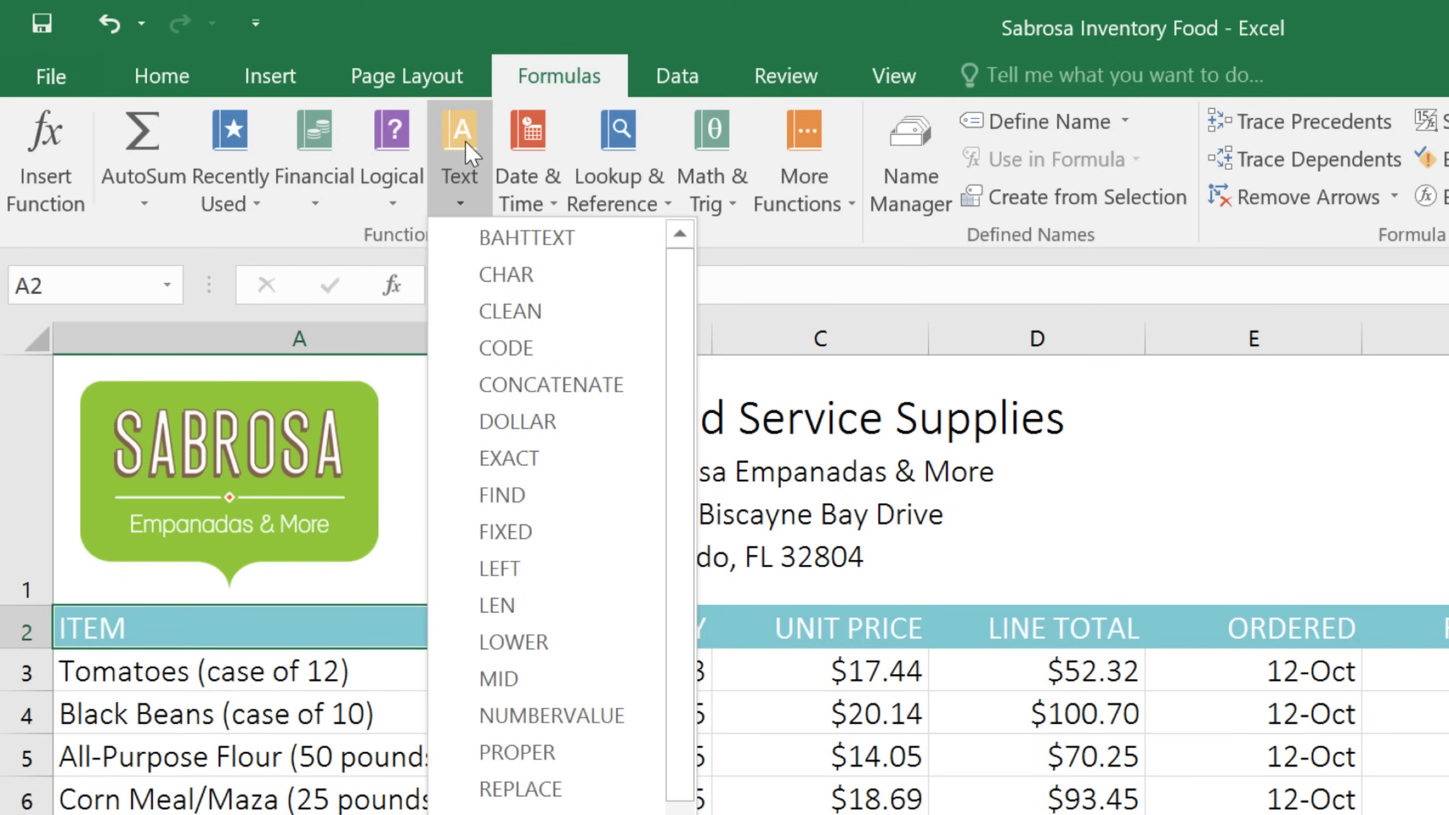
{"action": "left_click", "coordinate": [530, 143]}
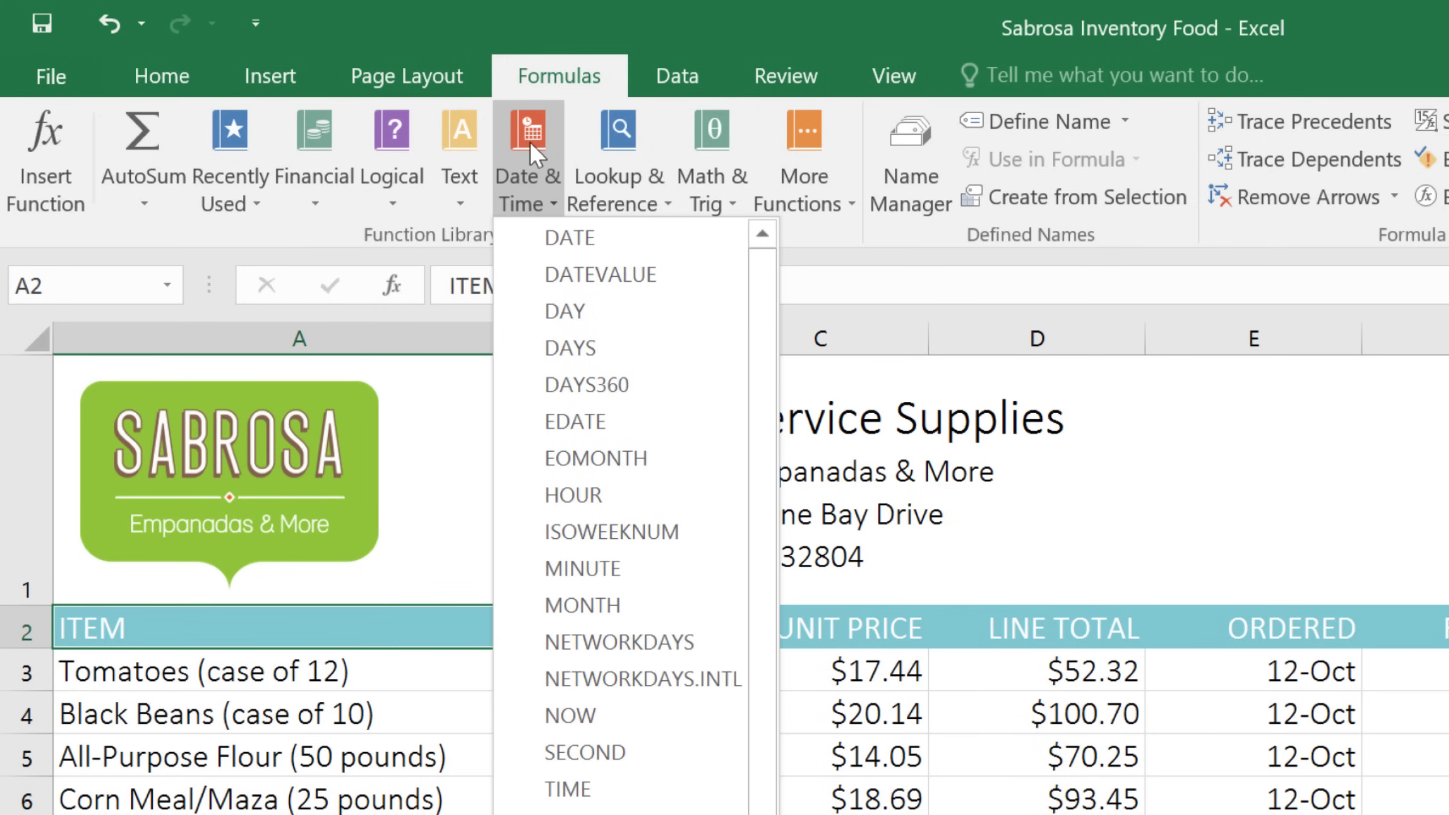
{"action": "left_click", "coordinate": [160, 190]}
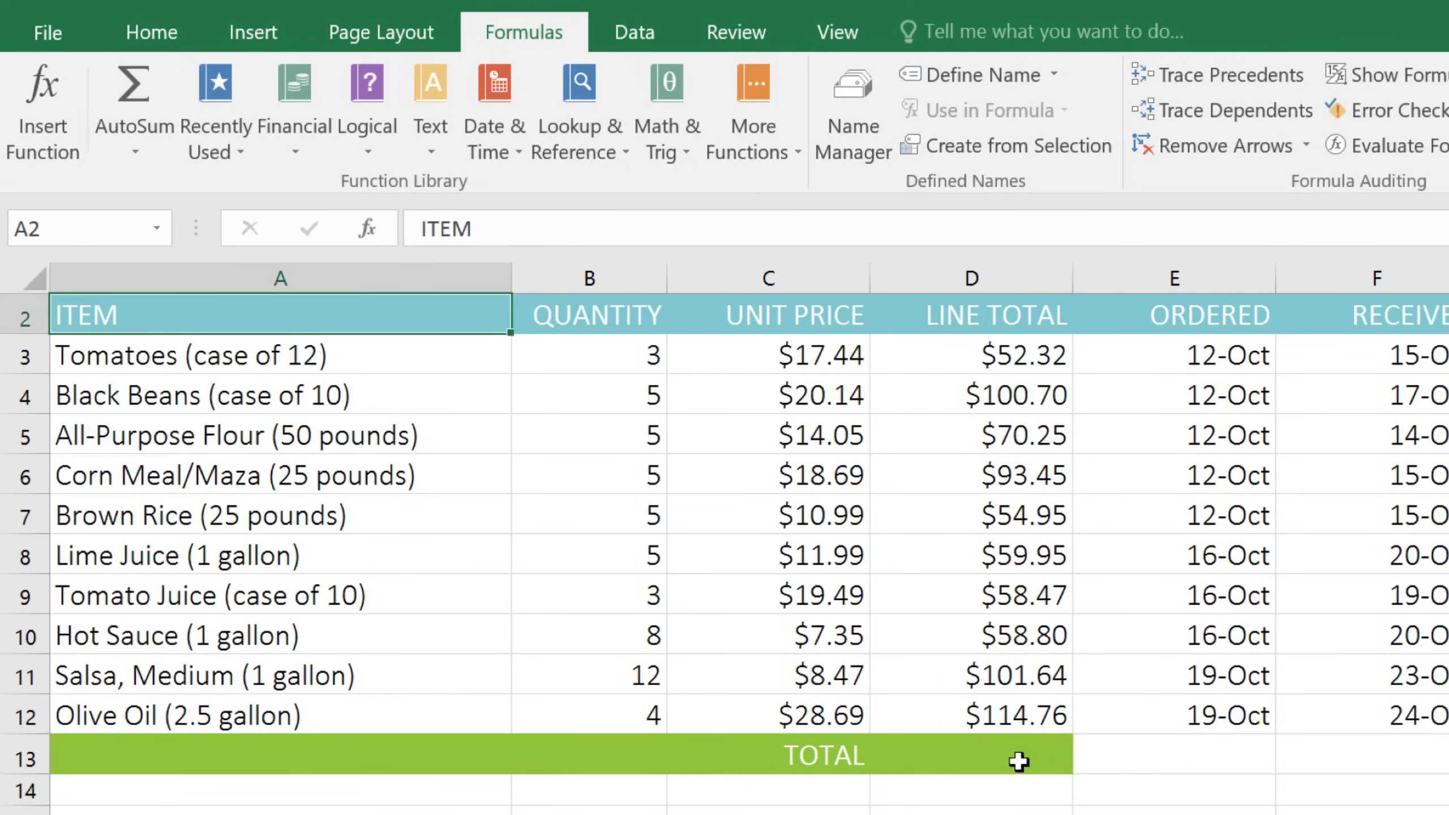
Step: Put a SUM of D3:D12 in the TOTAL row cell under LINE TOTAL, giving $765.29
{"action": "left_click", "coordinate": [942, 751]}
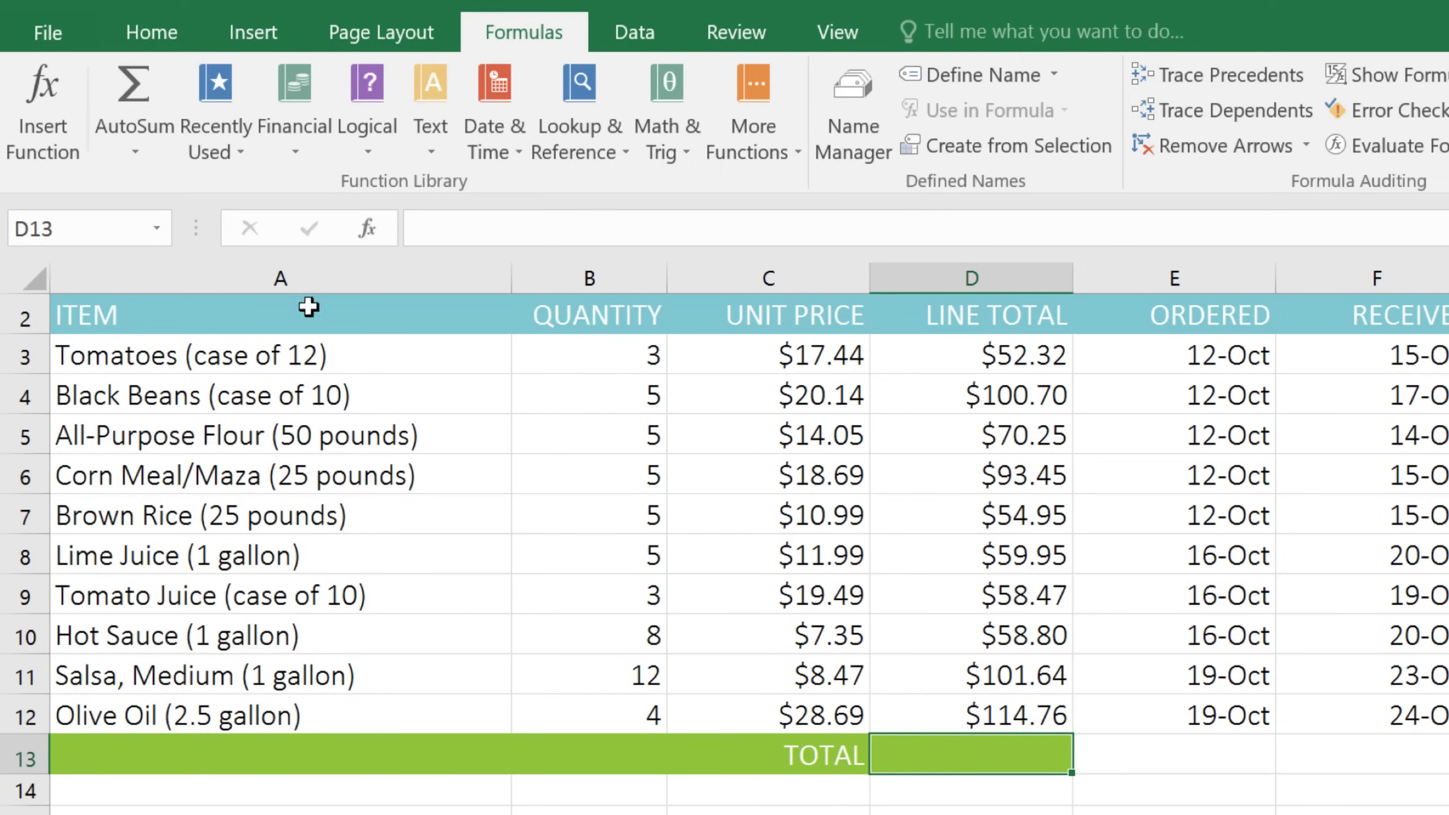
{"action": "left_click", "coordinate": [137, 149]}
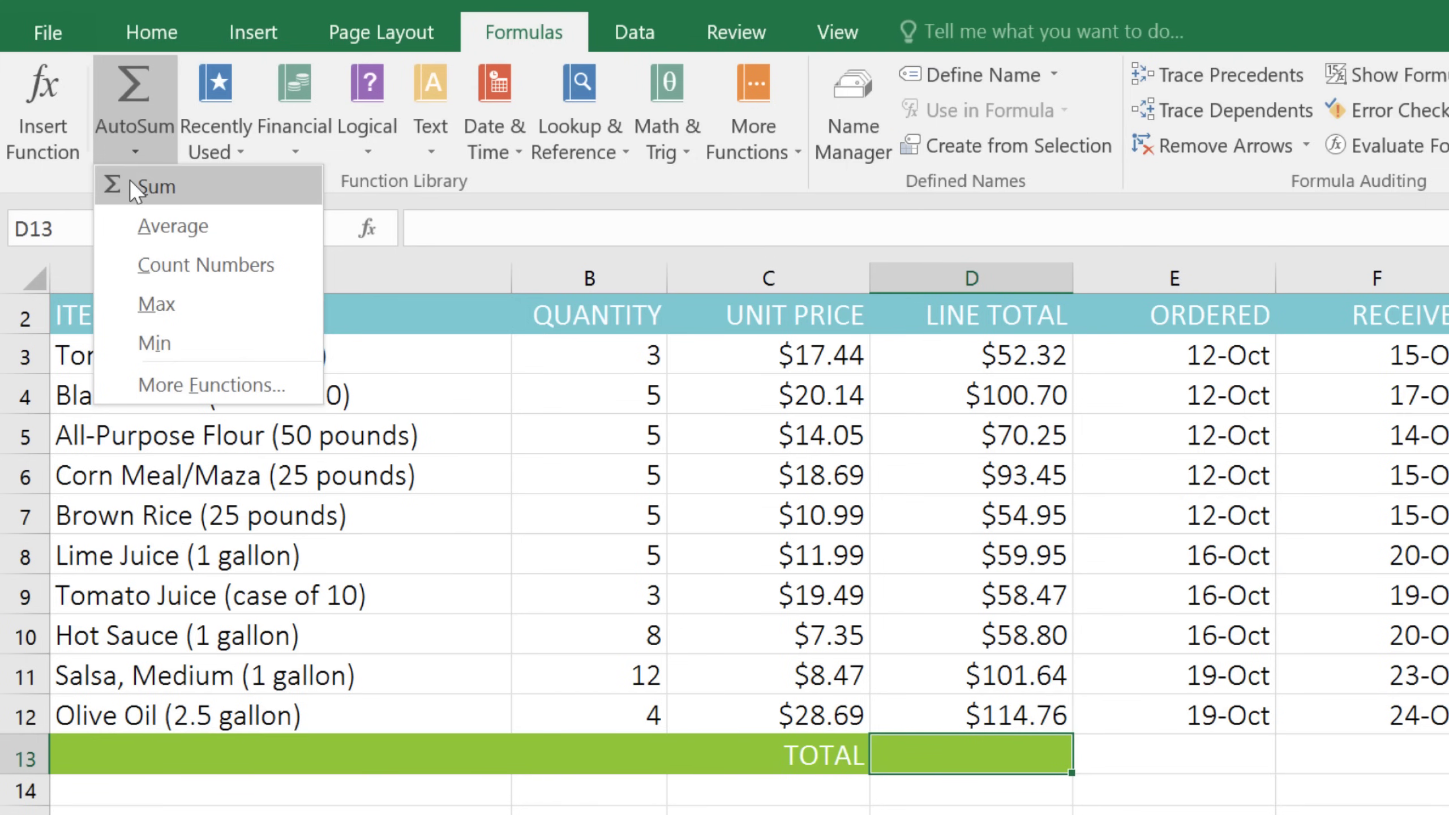
{"action": "left_click", "coordinate": [154, 187]}
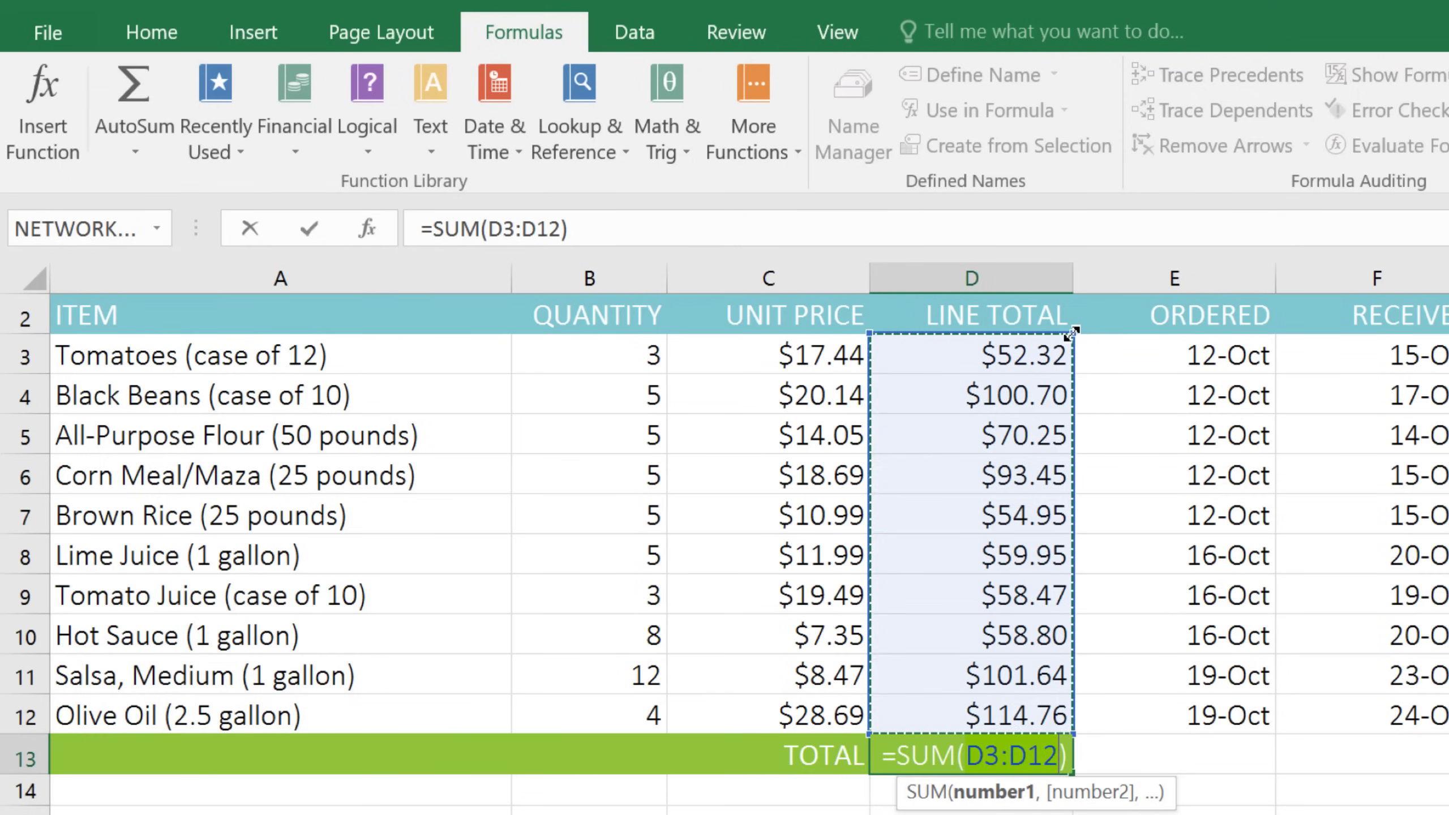
{"action": "mouse_move", "coordinate": [1071, 334]}
{"action": "left_mouse_down"}
{"action": "mouse_move", "coordinate": [1071, 533]}
{"action": "mouse_move", "coordinate": [1071, 336]}
{"action": "left_mouse_up"}
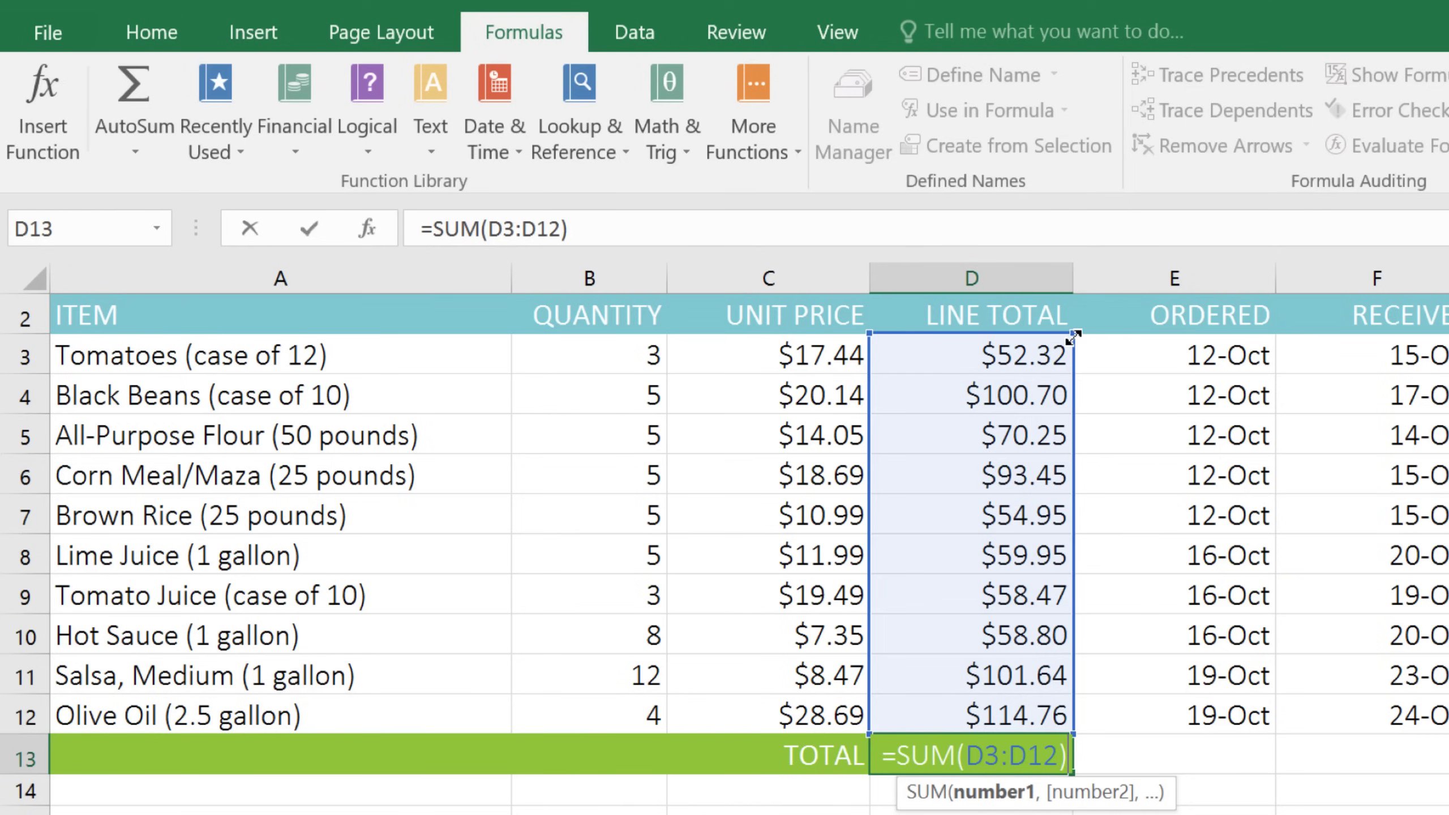
{"action": "key", "text": "Return"}
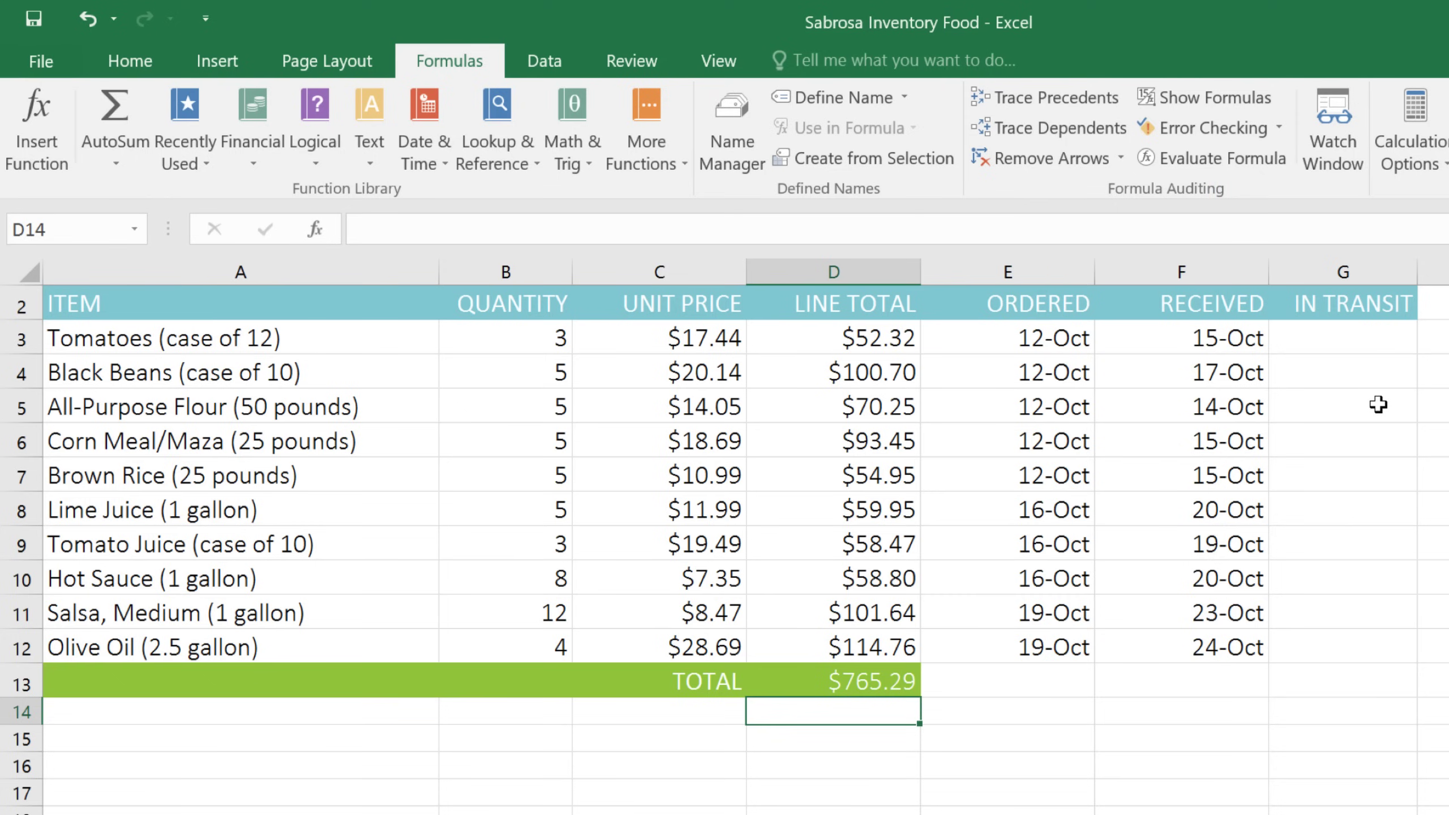
Step: Select IN TRANSIT cell G3 for Tomatoes, glance at the Date & Time functions and begin a formula
{"action": "left_click", "coordinate": [1324, 341]}
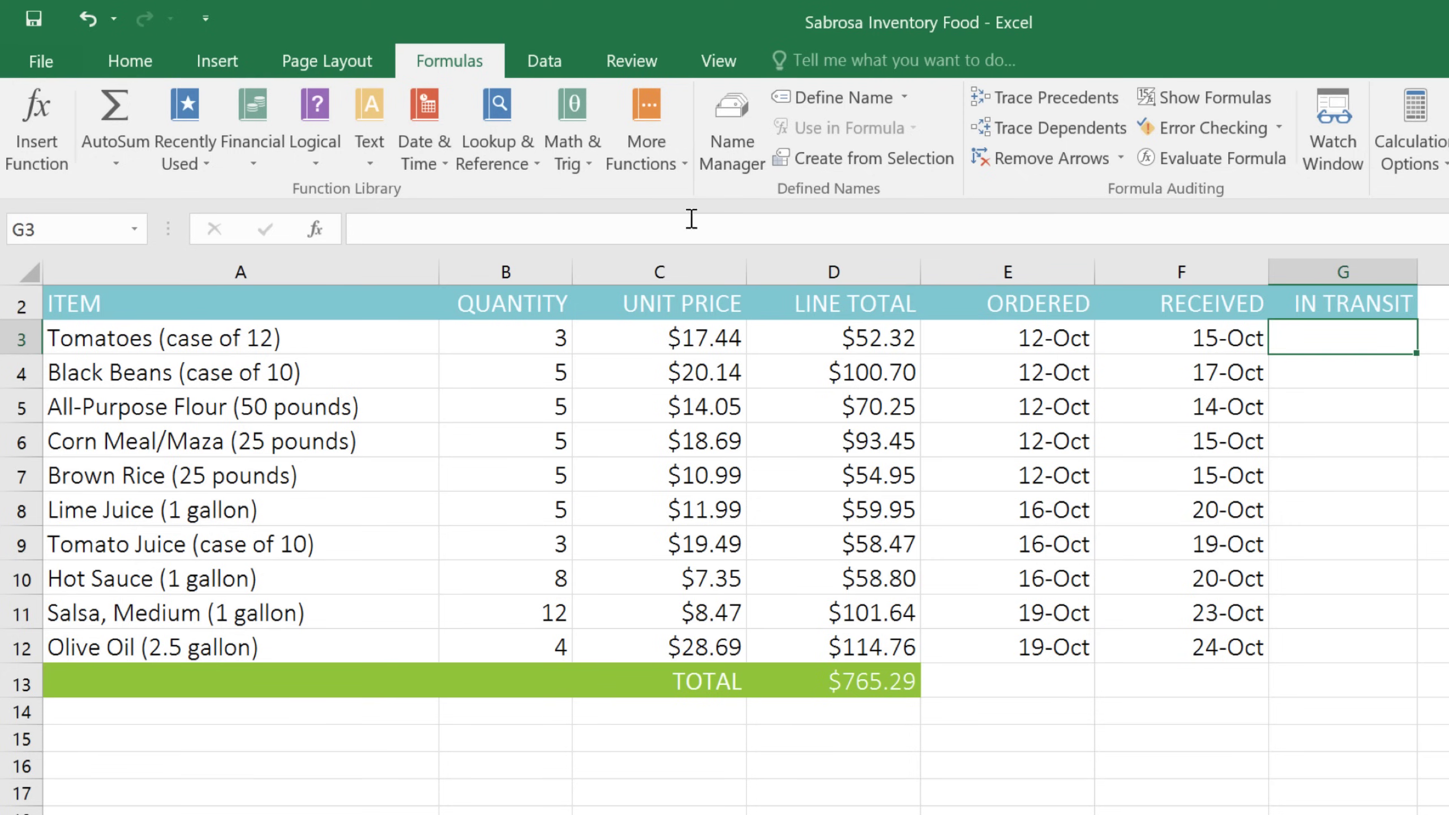
{"action": "left_click", "coordinate": [434, 152]}
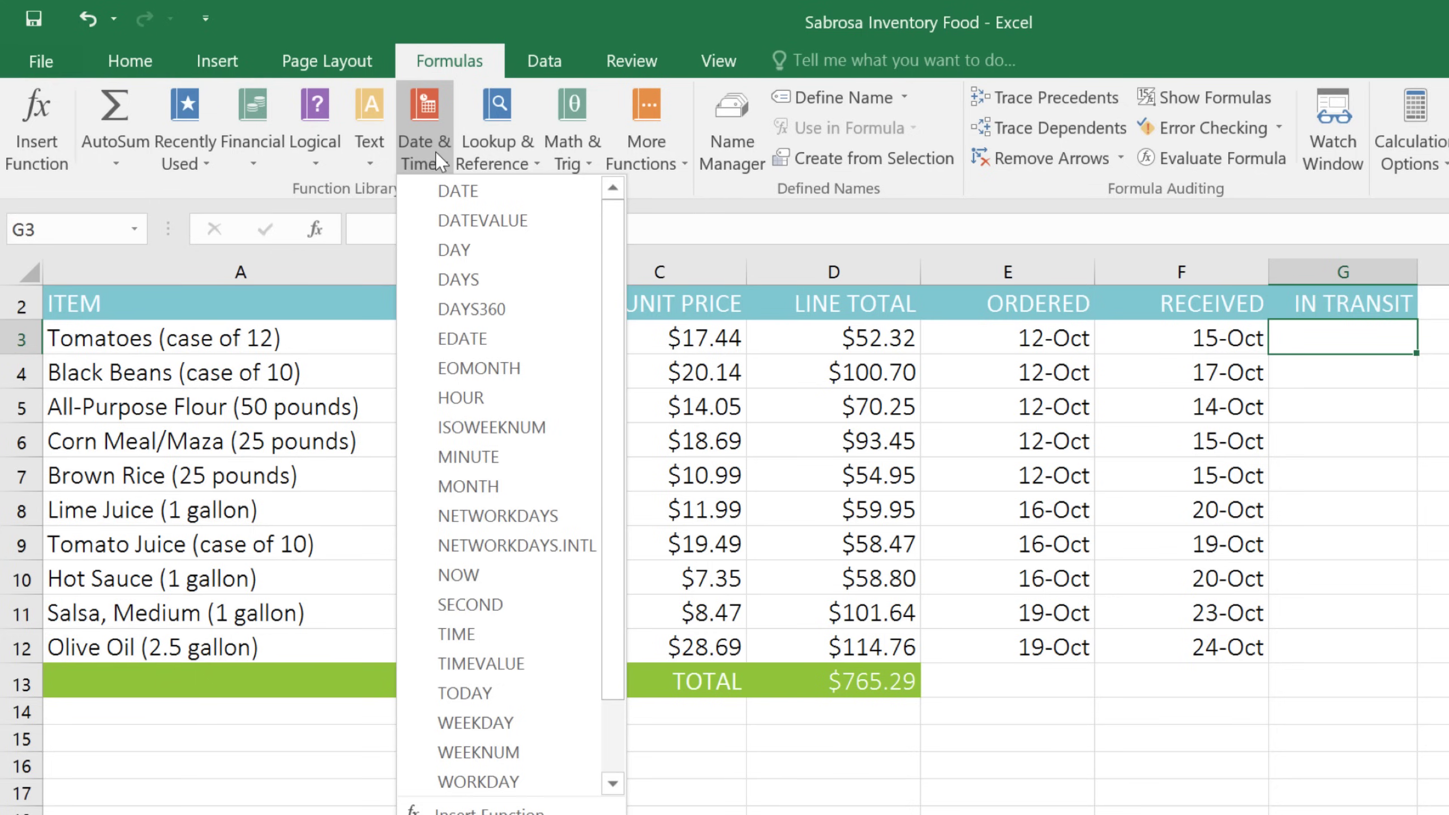
{"action": "left_click", "coordinate": [434, 151]}
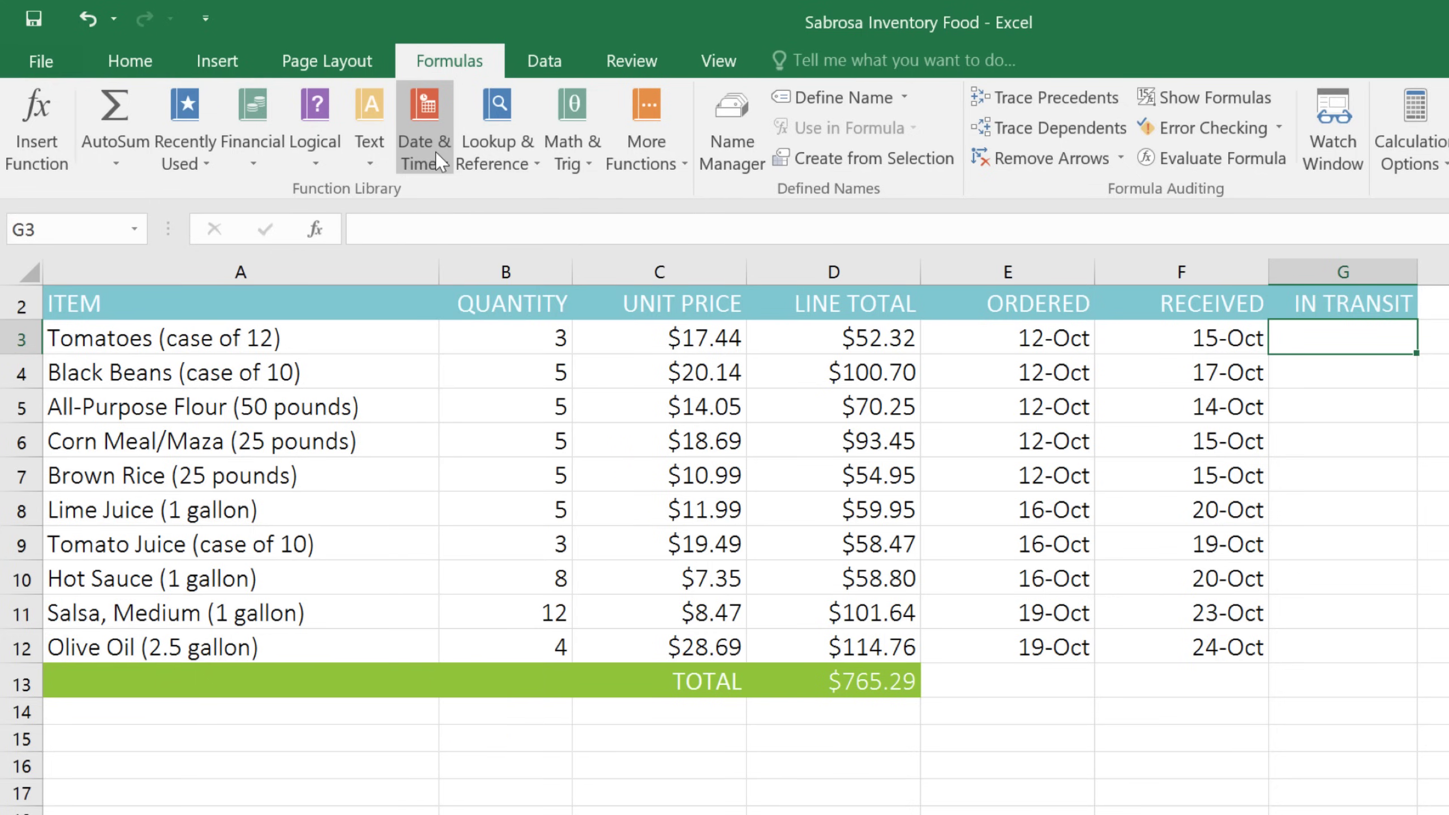
Step: Search Insert Function for 'count days' and select NETWORKDAYS from the results
{"action": "left_click", "coordinate": [63, 143]}
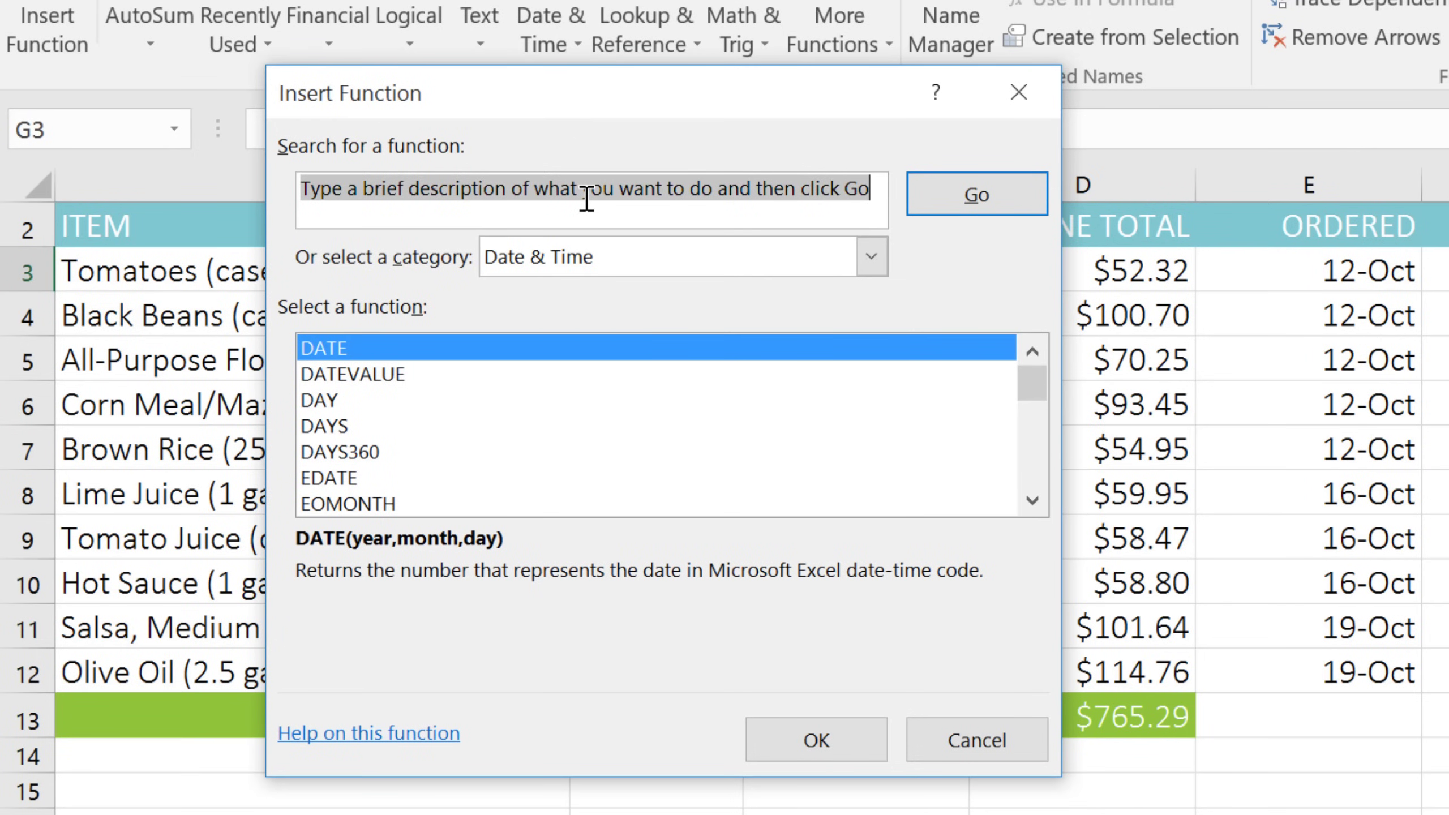
{"action": "type", "text": "c"}
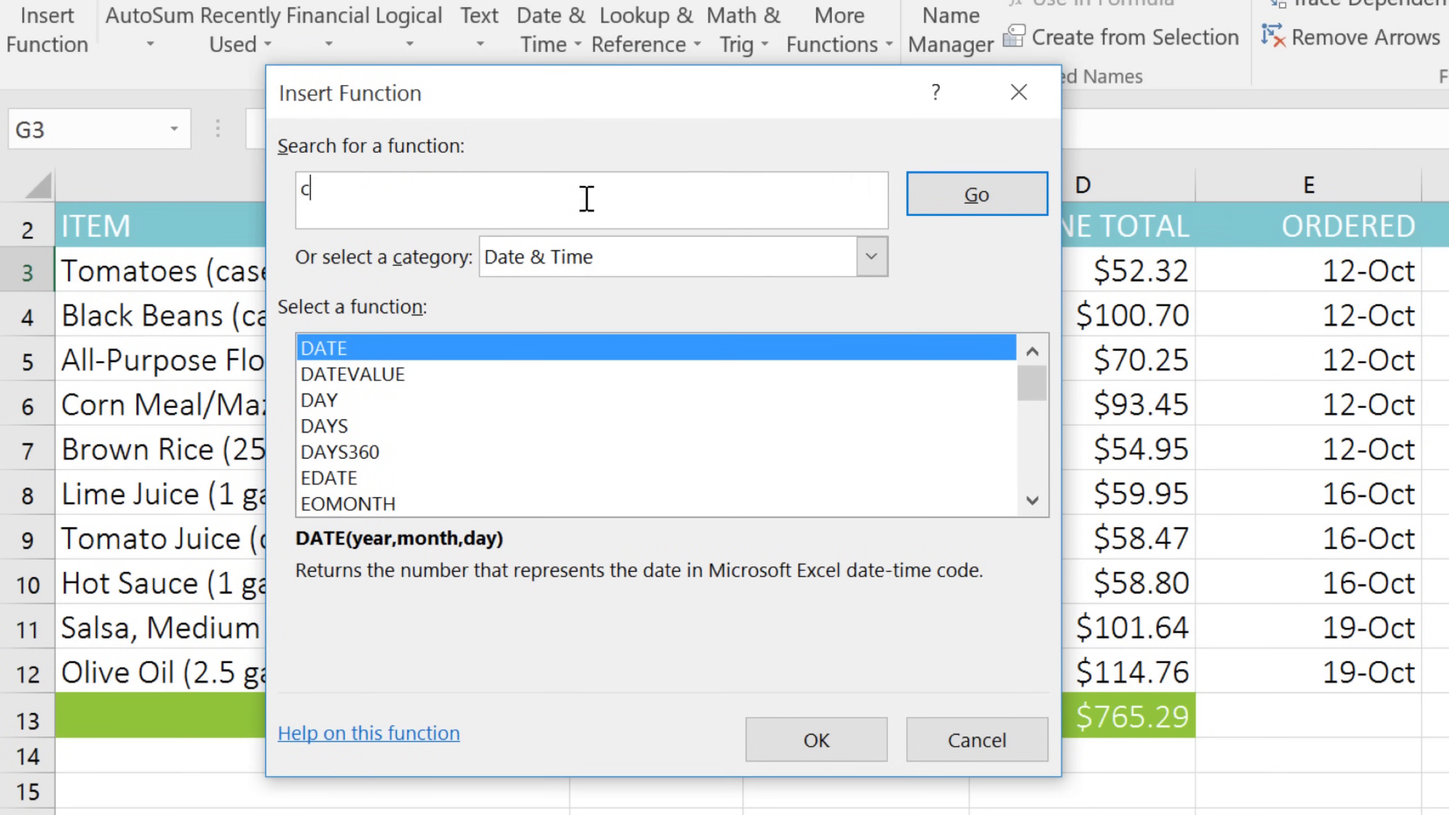
{"action": "type", "text": "ount days"}
{"action": "key", "text": "Return"}
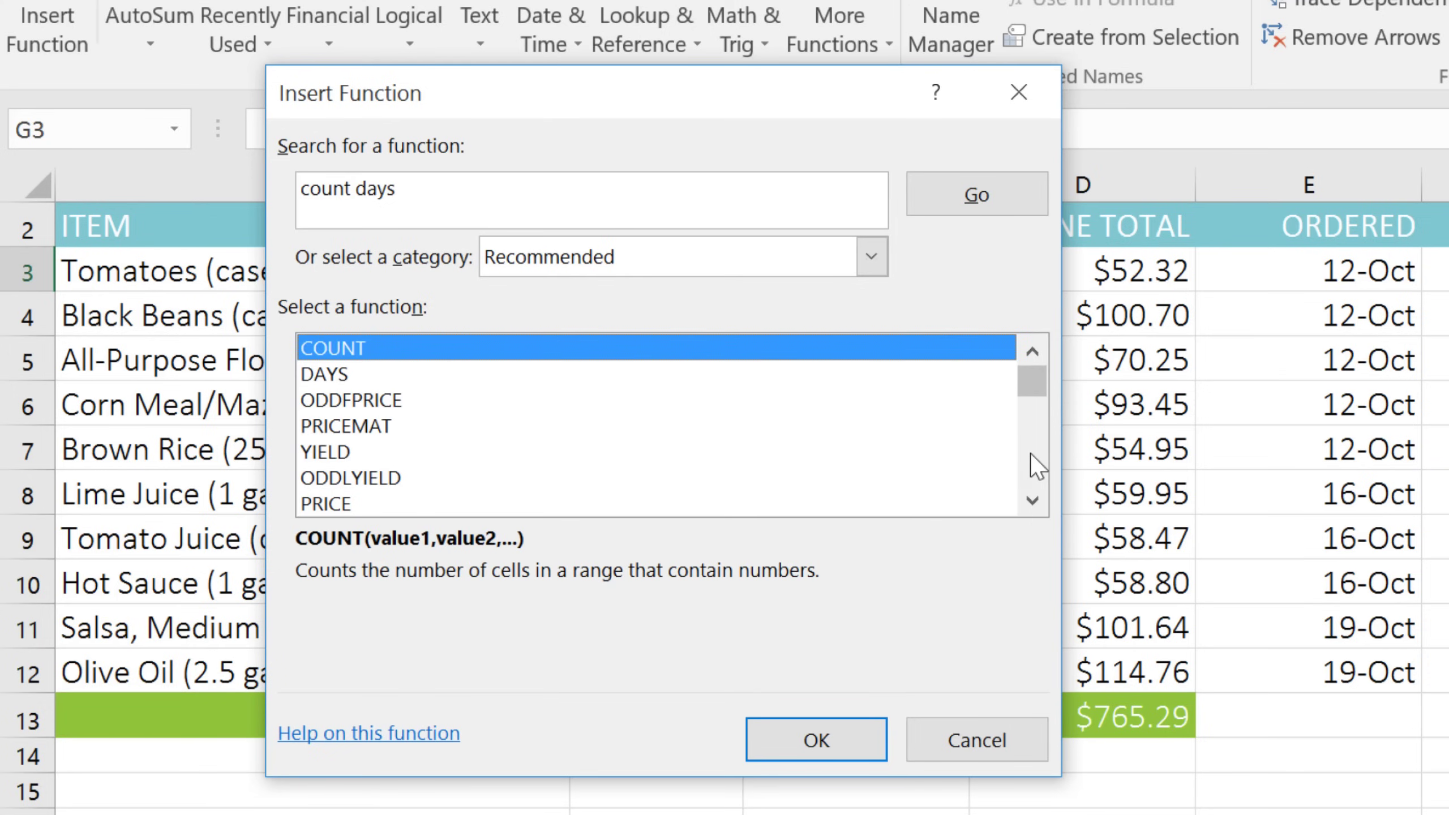
{"action": "scroll", "coordinate": [1030, 453], "scroll_direction": "down", "scroll_amount": 8}
{"action": "scroll", "coordinate": [1030, 454], "scroll_direction": "down", "scroll_amount": 2}
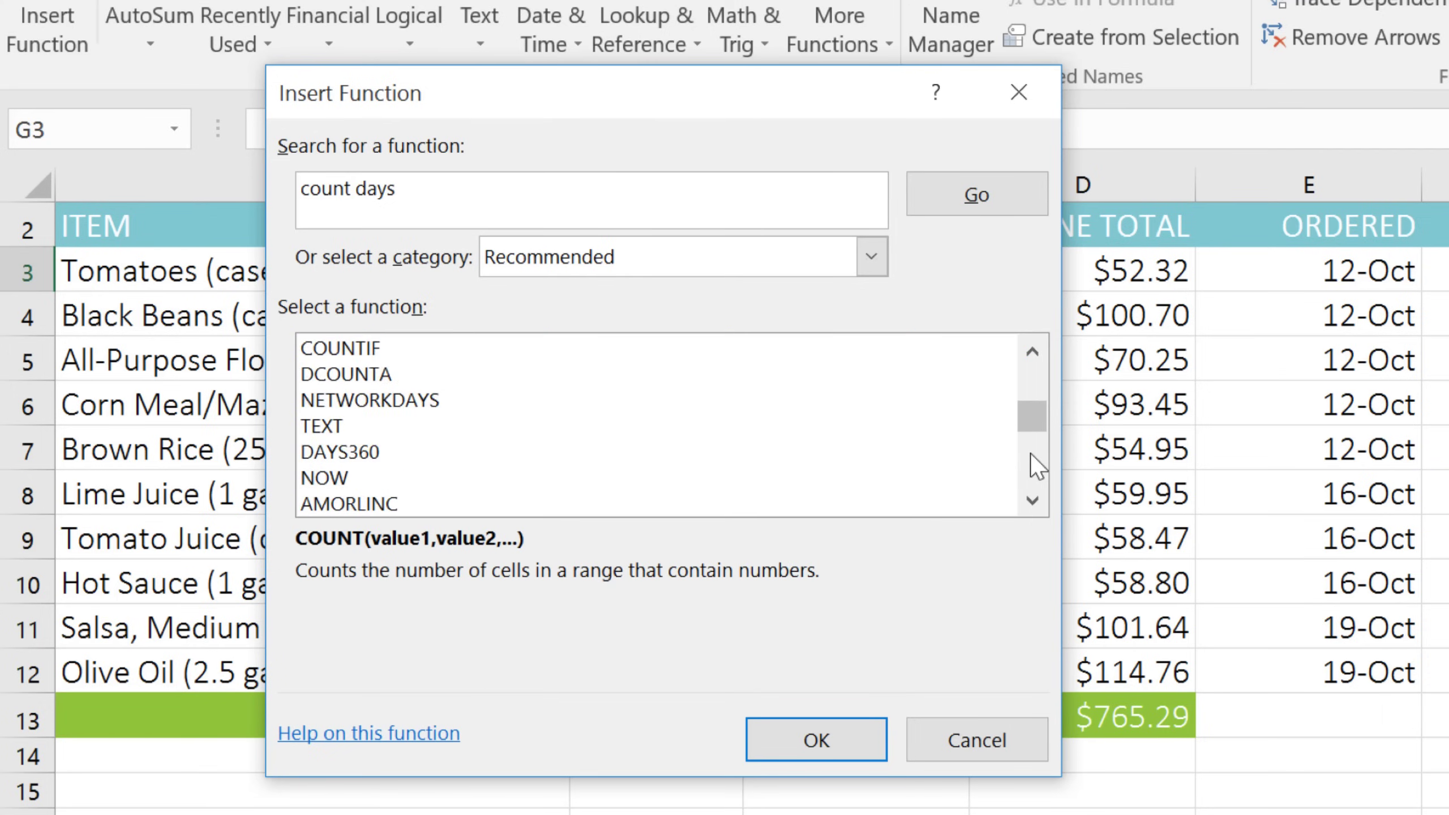
{"action": "left_click", "coordinate": [508, 399]}
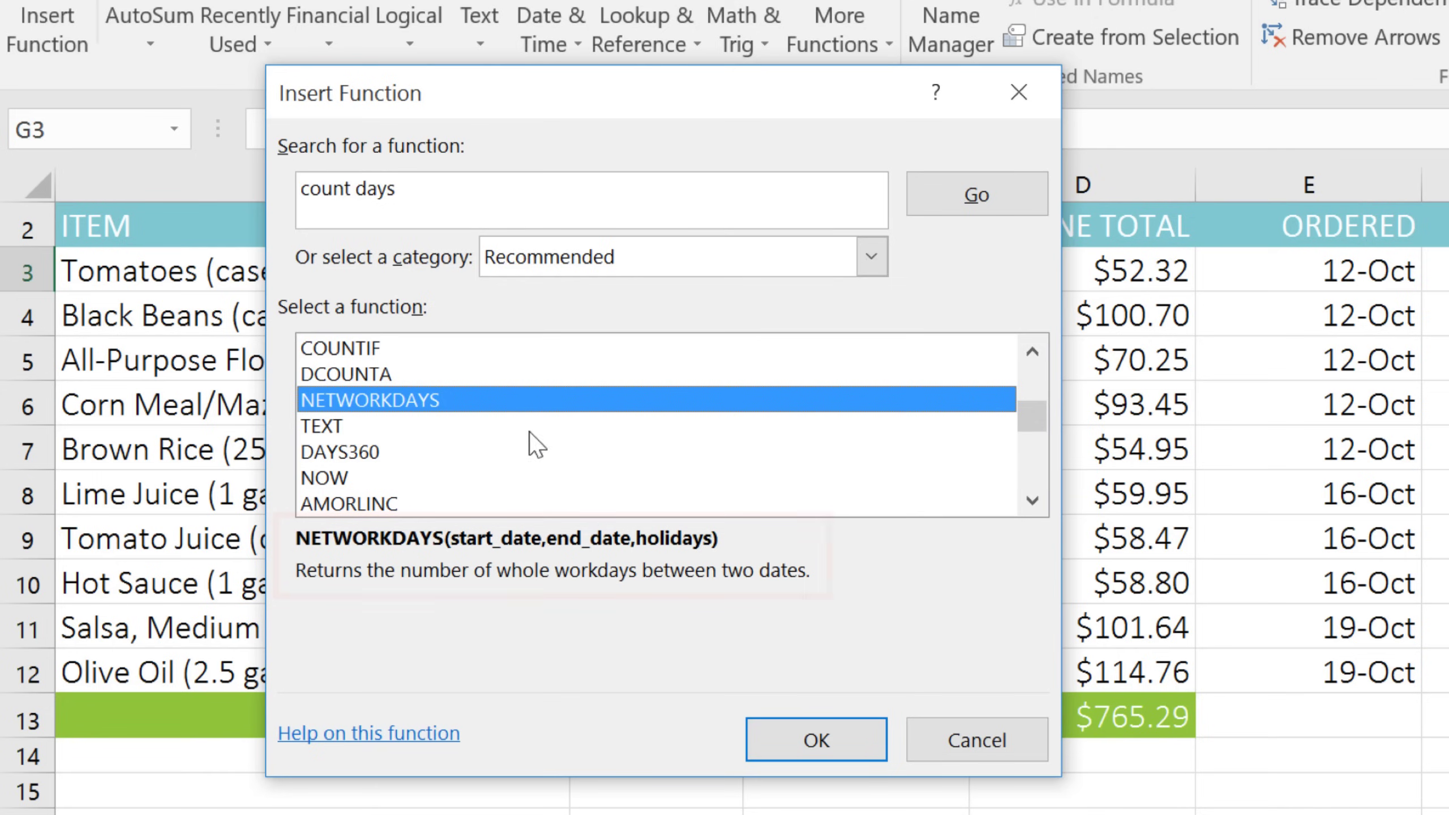
Step: Enter =NETWORKDAYS(E3,F3) in G3 with start E3 and end F3, showing 4 workdays
{"action": "left_click", "coordinate": [810, 741]}
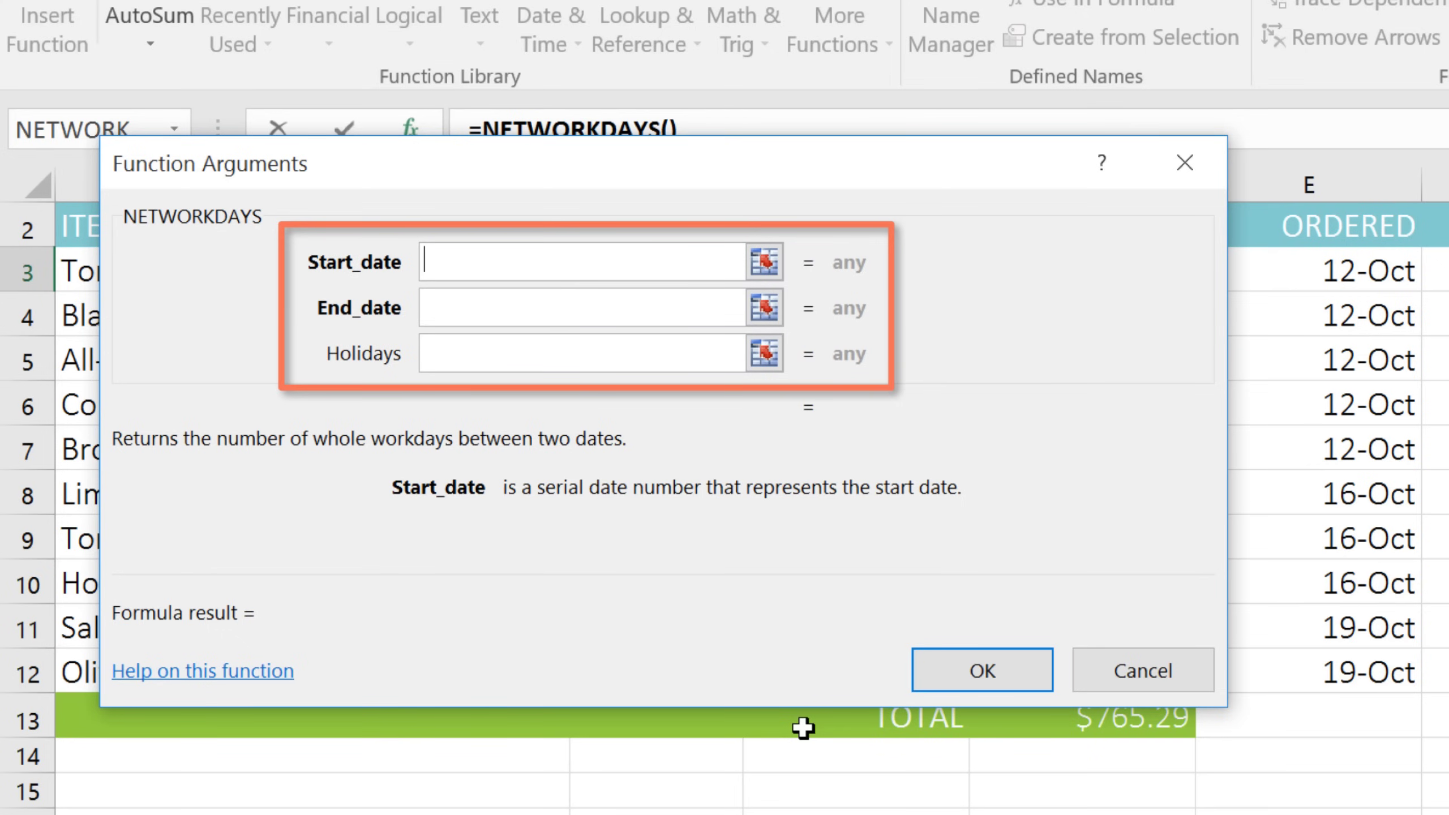
{"action": "left_click", "coordinate": [660, 359]}
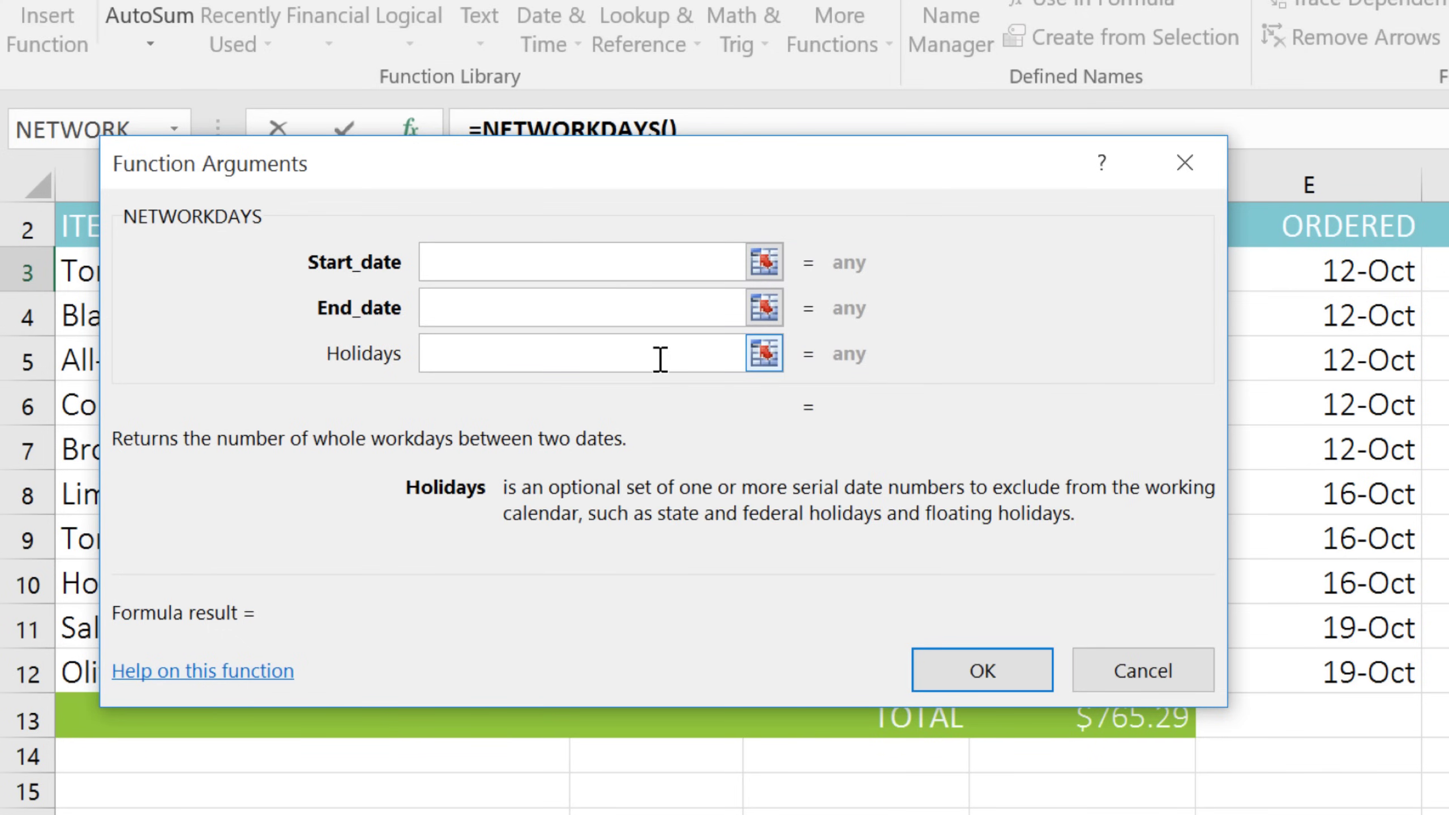
{"action": "left_click", "coordinate": [659, 305]}
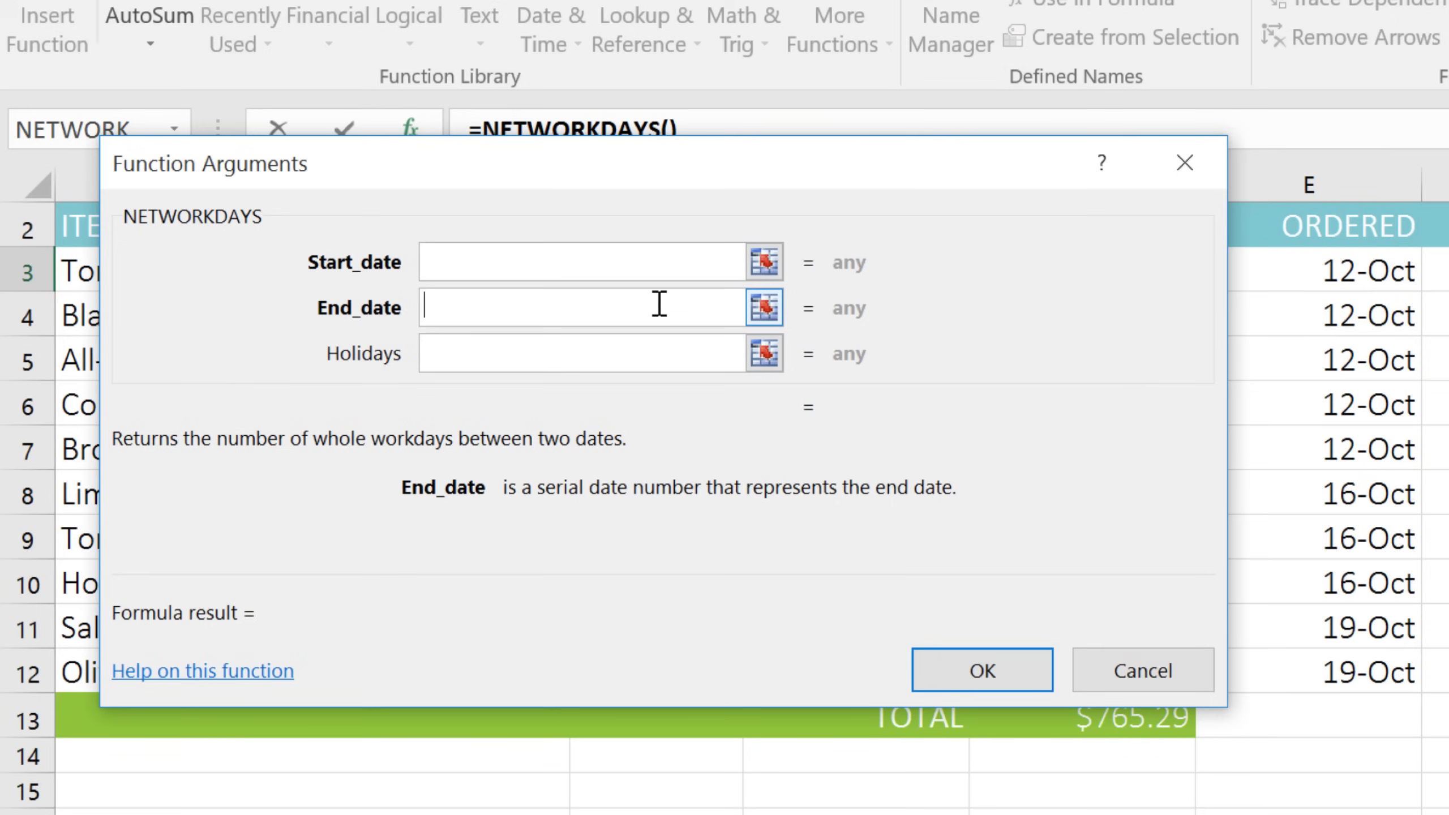
{"action": "left_click", "coordinate": [659, 277]}
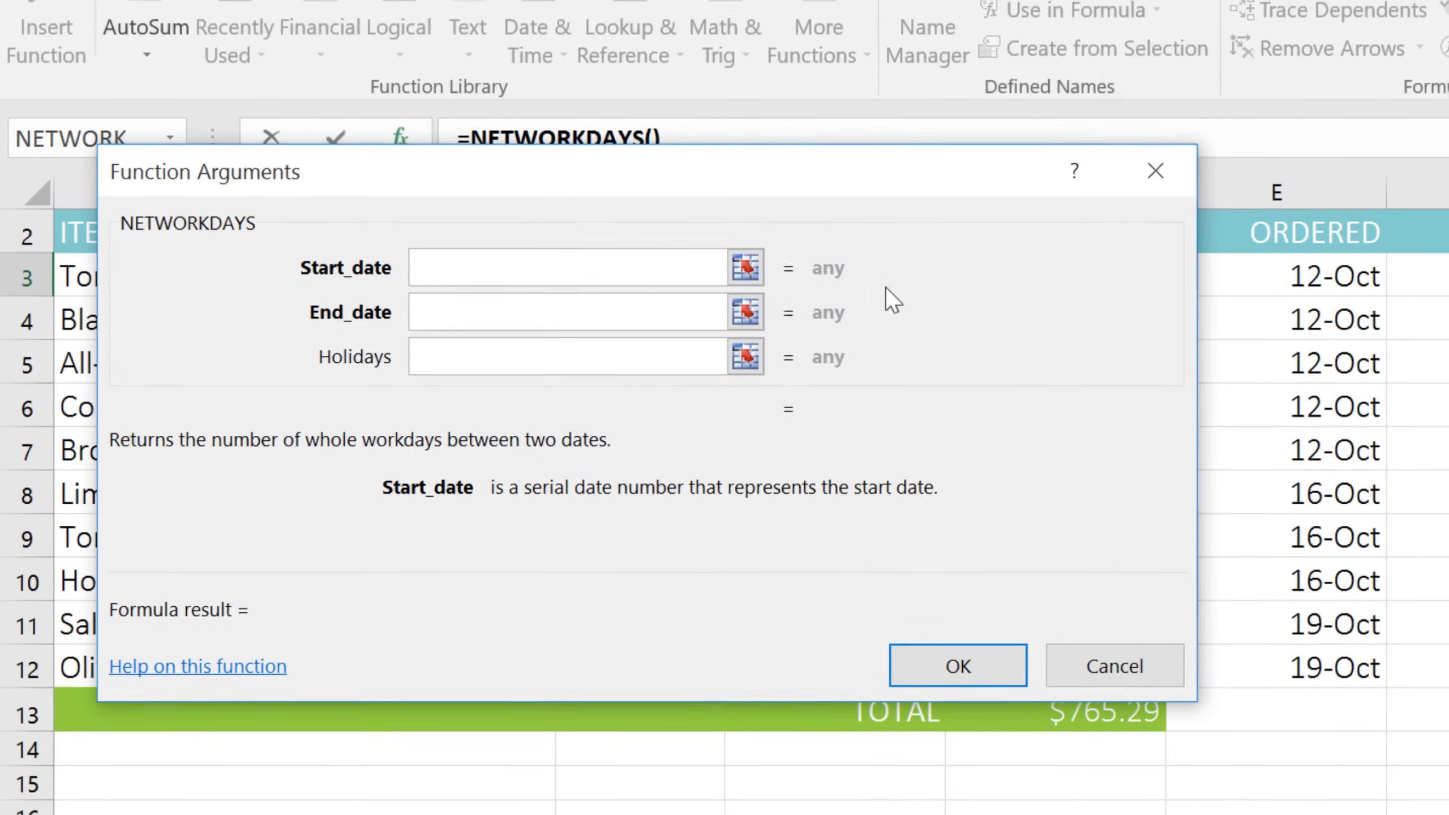
{"action": "left_click", "coordinate": [1275, 280]}
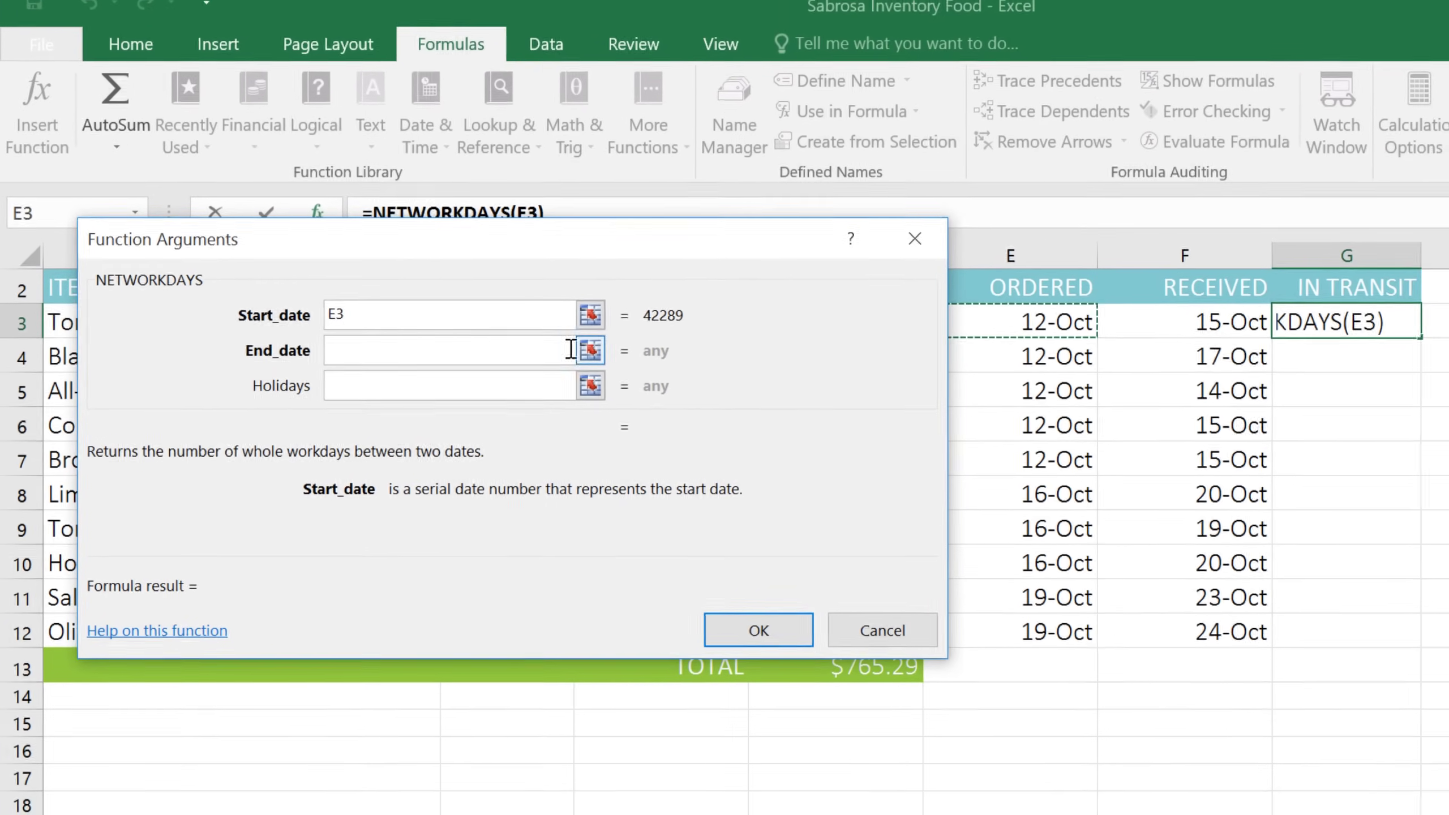
{"action": "left_click", "coordinate": [598, 342]}
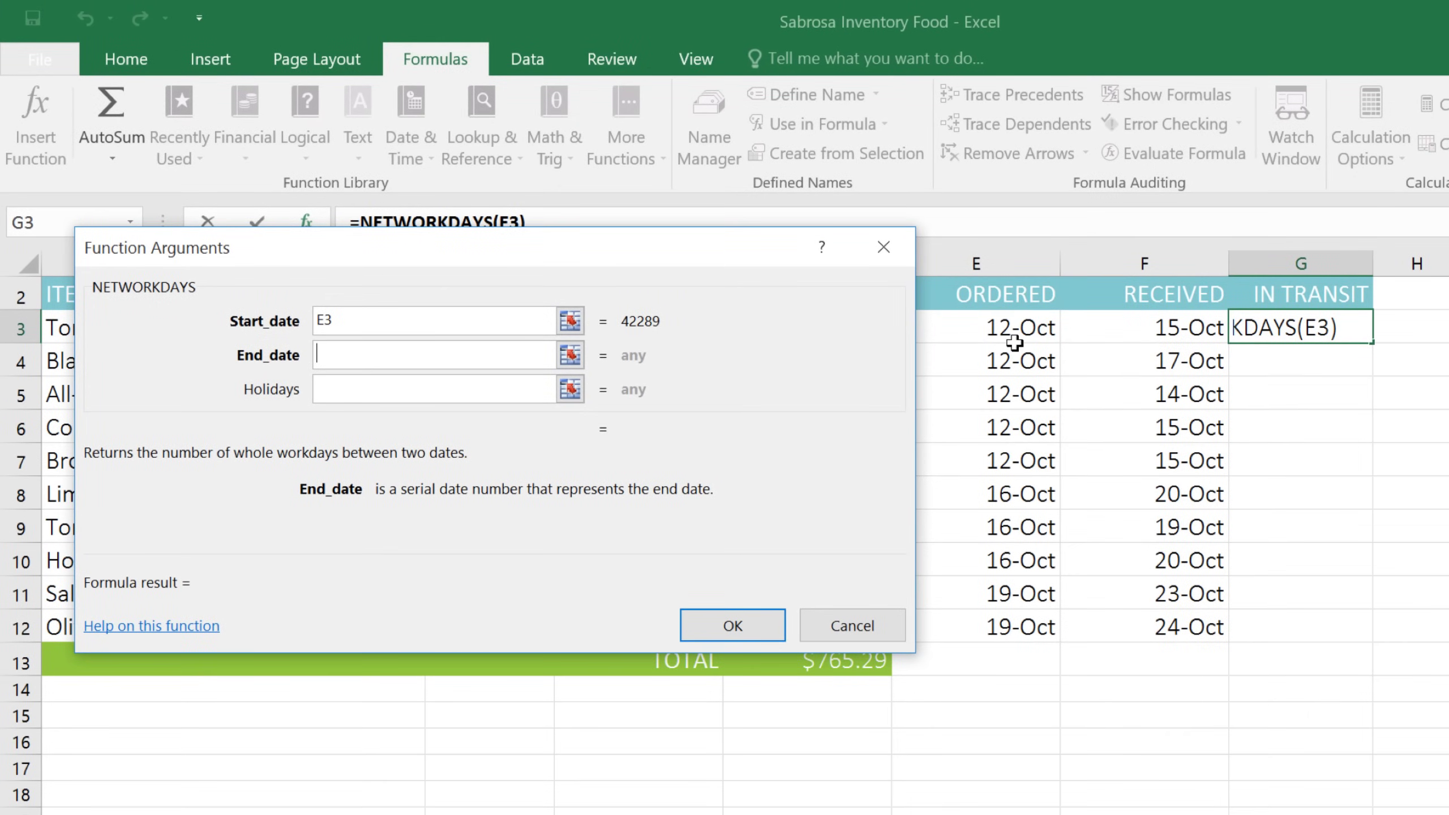
{"action": "left_click", "coordinate": [1097, 332]}
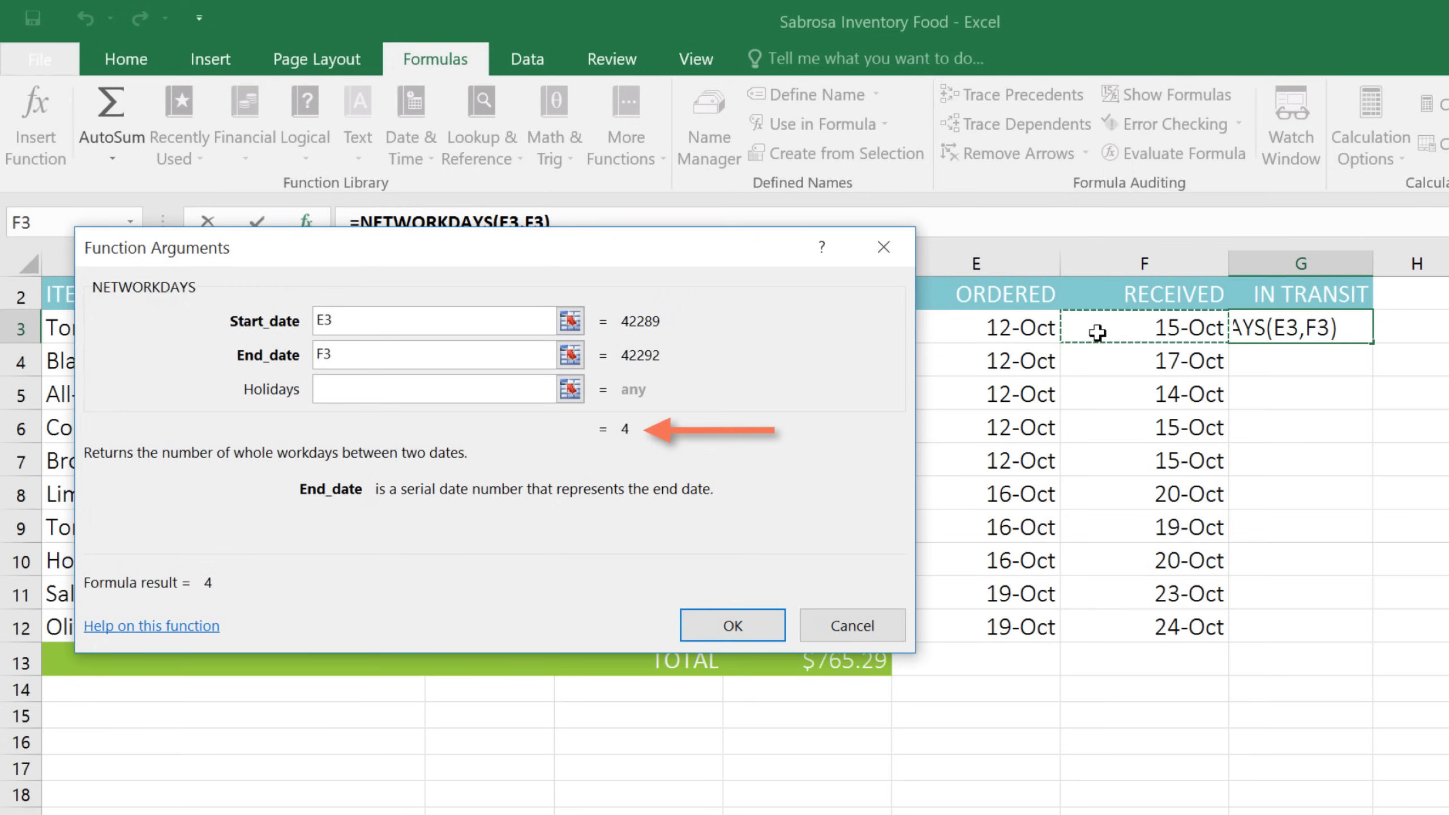
{"action": "left_click", "coordinate": [733, 624]}
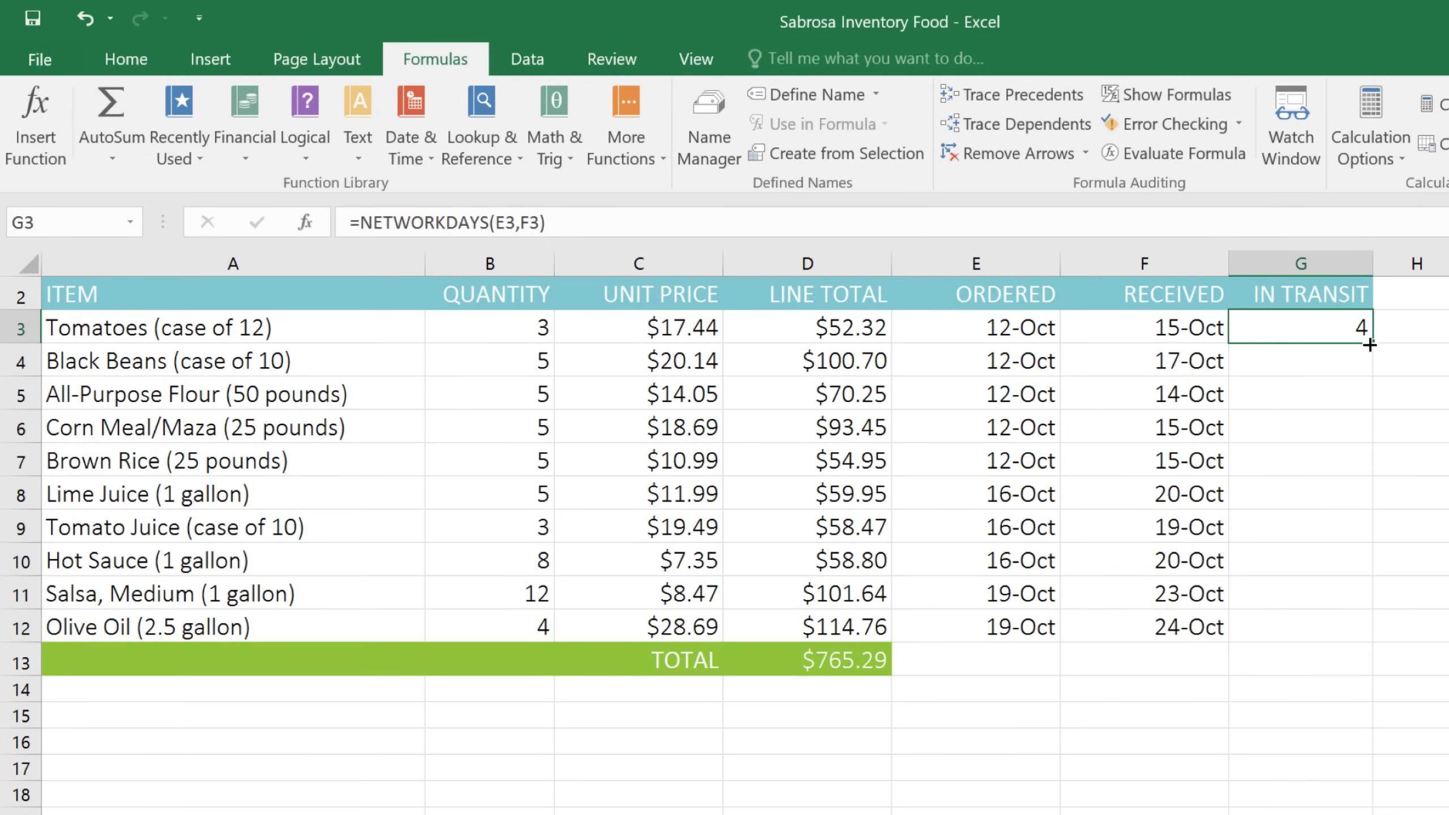
Step: Fill the NETWORKDAYS formula from G3 down to G12, giving 2 to 5 workdays per item
{"action": "left_click_drag", "start_coordinate": [1371, 342], "coordinate": [1370, 639]}
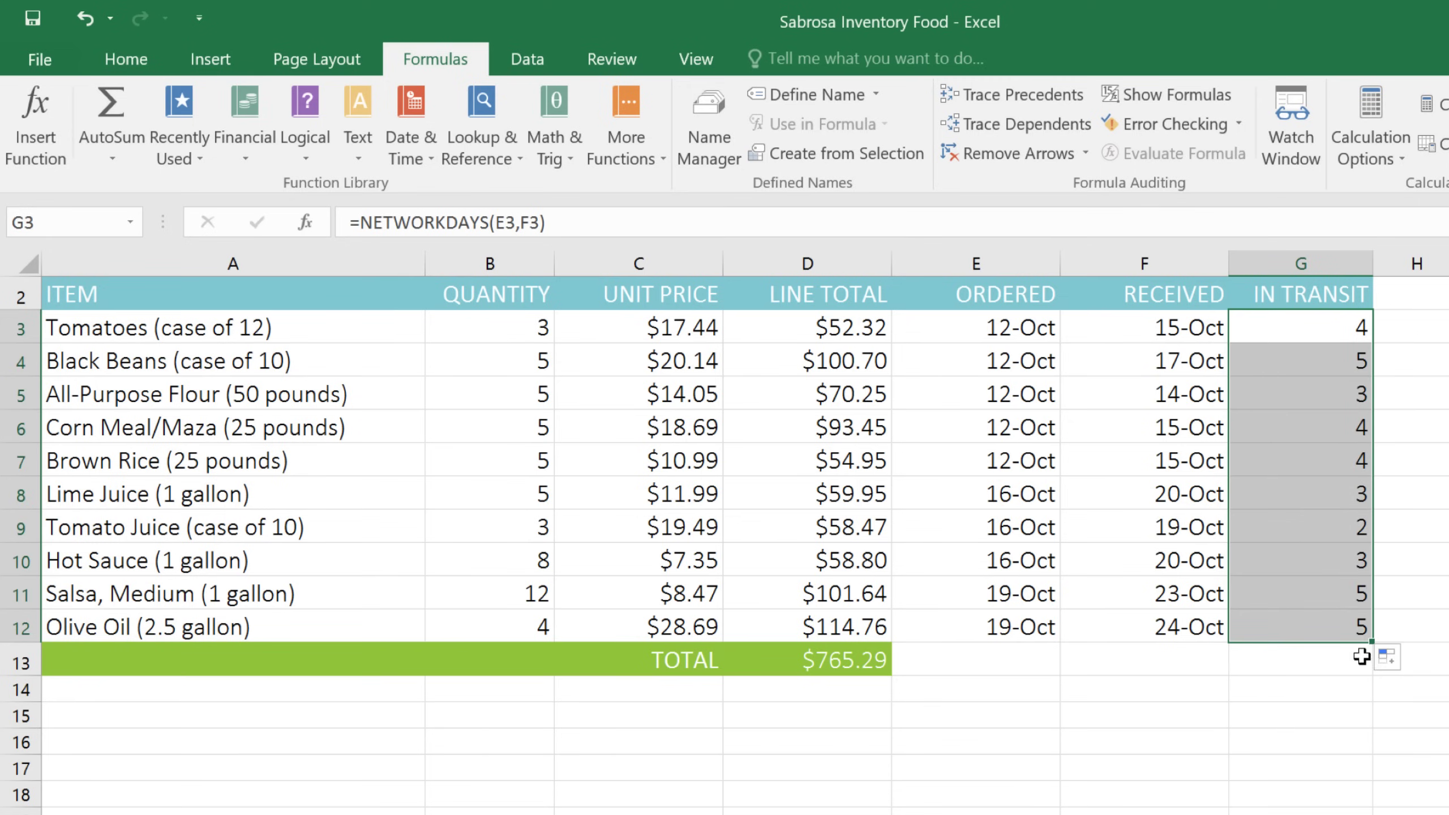
{"action": "left_click", "coordinate": [1361, 658]}
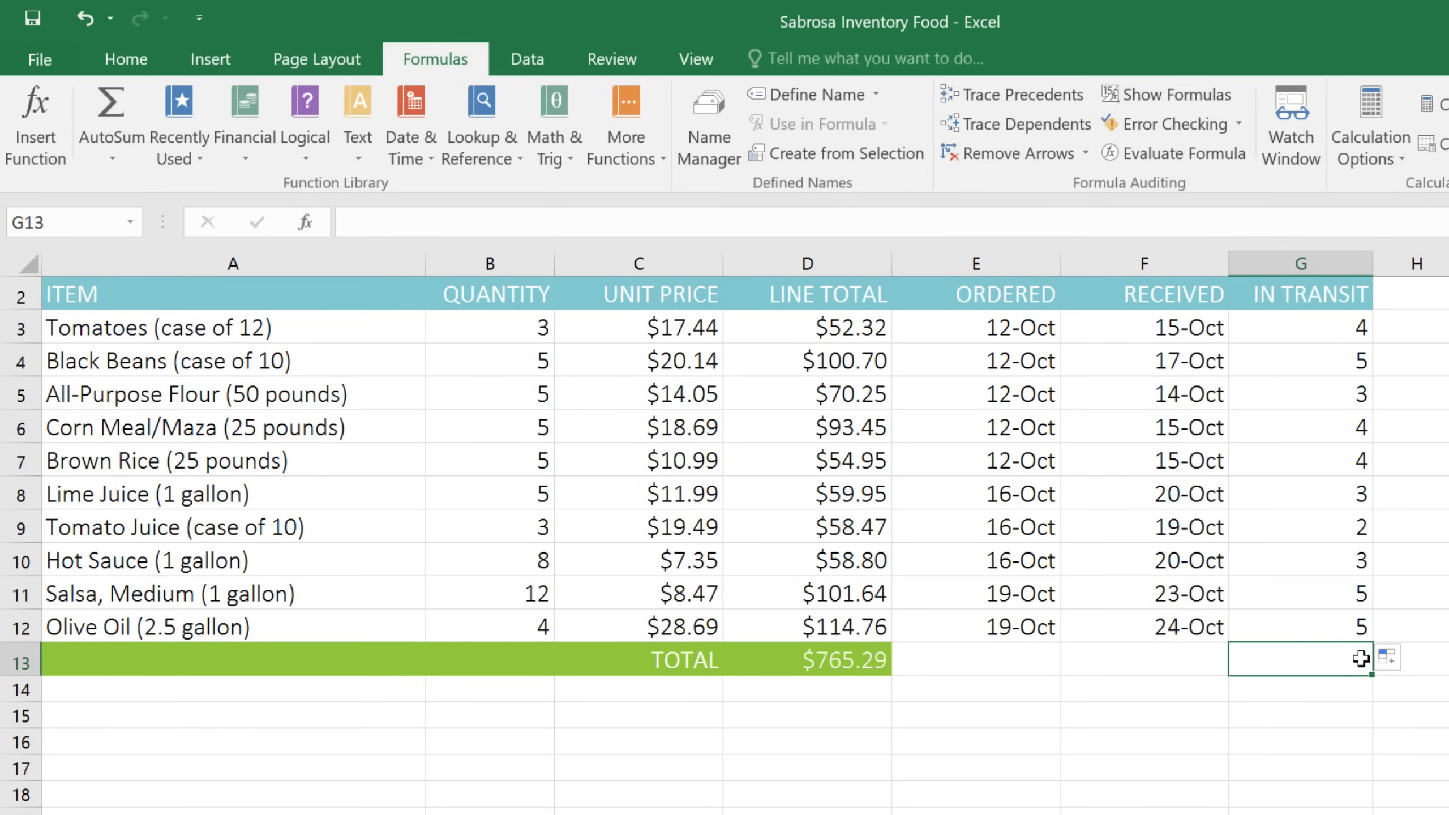